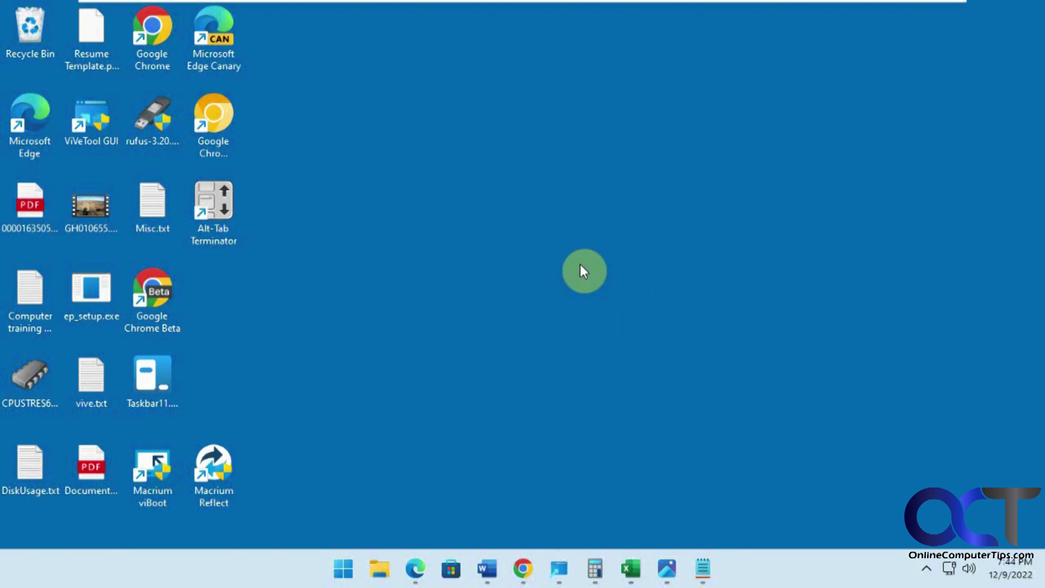
Cycle the switcher to Financial Sample.xlsx, then bring Photos forward and minimize it.
key("alt+Tab")
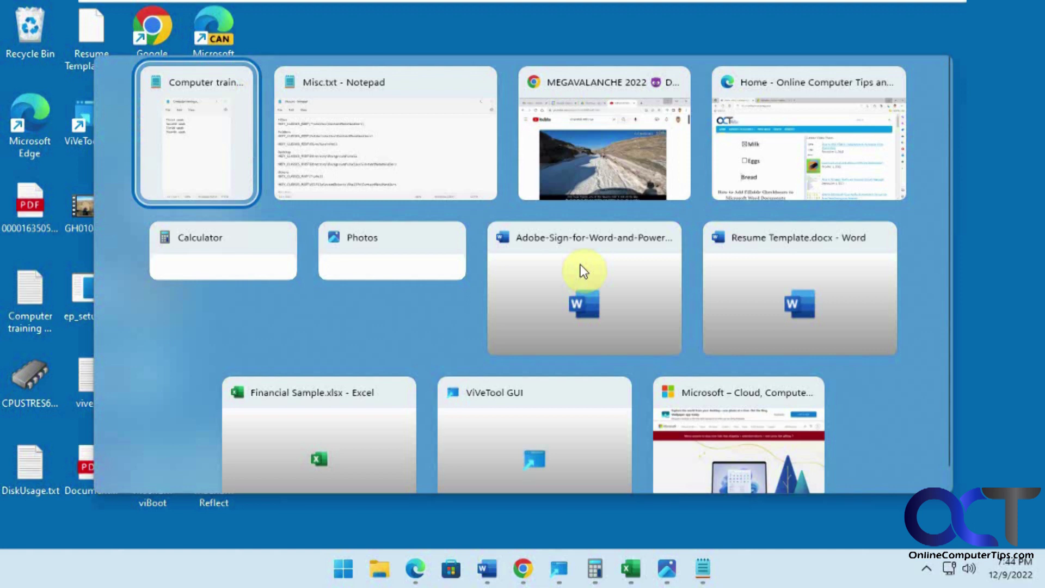
key("alt+Tab")
key("alt+Tab")
key("alt+Tab")
key("alt+Tab")
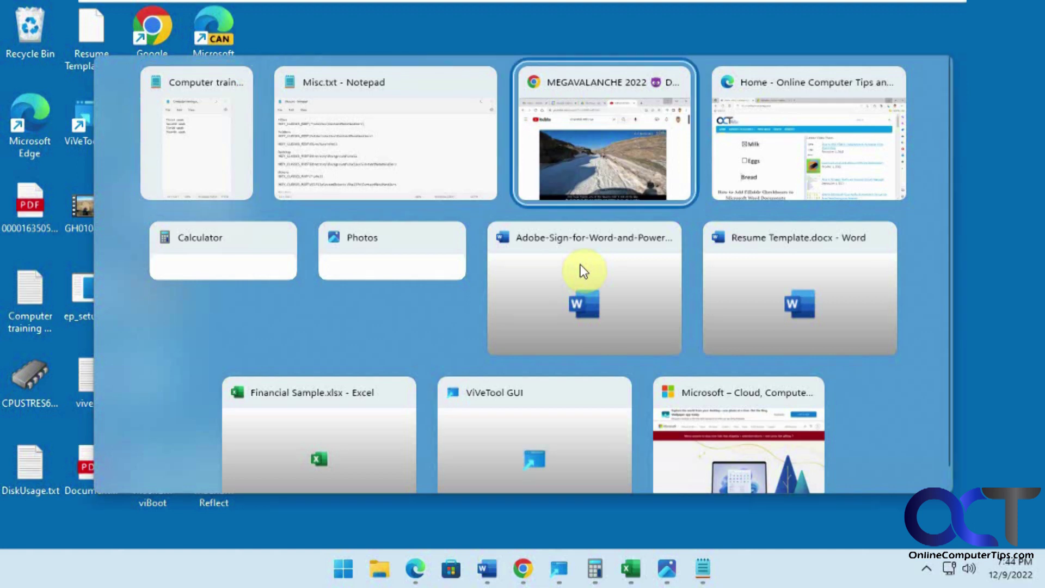
key("alt+Tab")
key("alt+Tab")
key("alt+Tab")
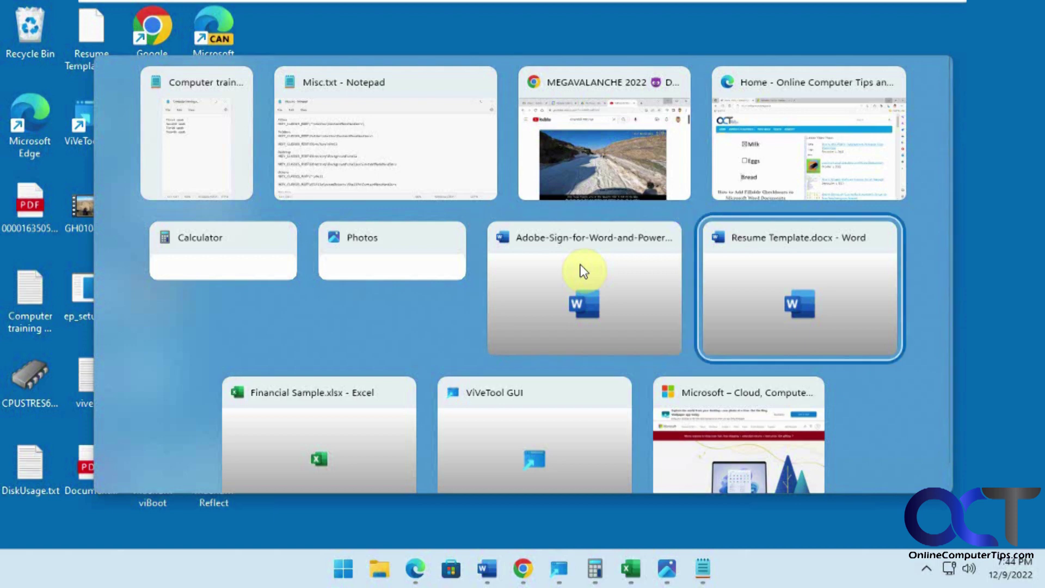
key("alt+Tab")
key("alt+Tab")
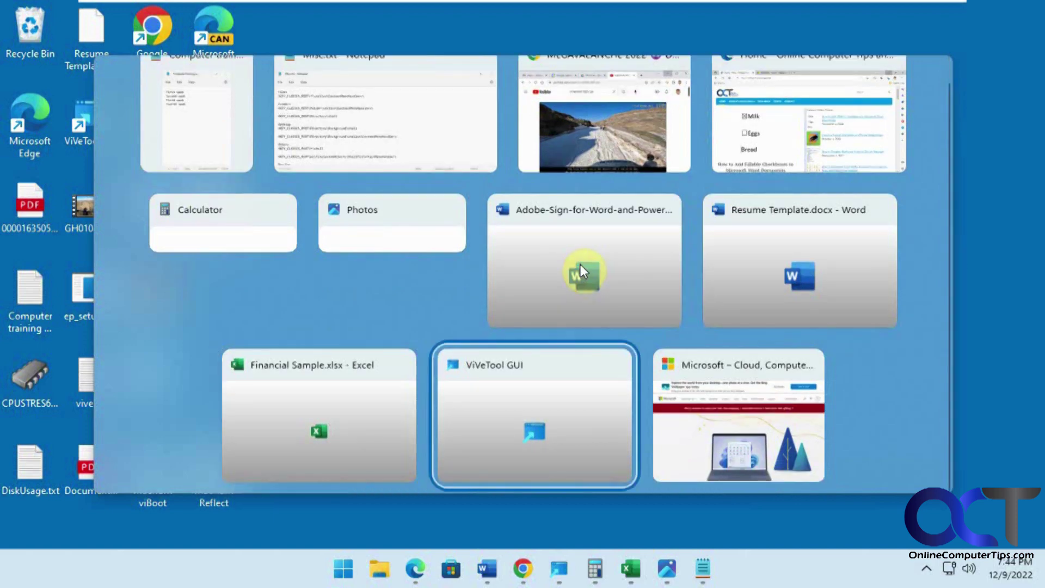
left_click(383, 223)
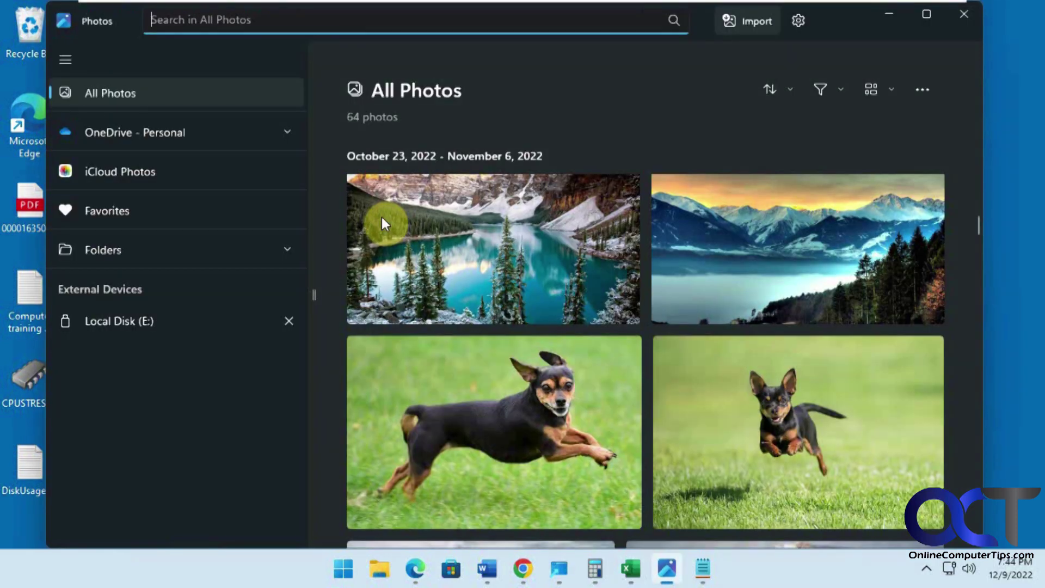
left_click(886, 20)
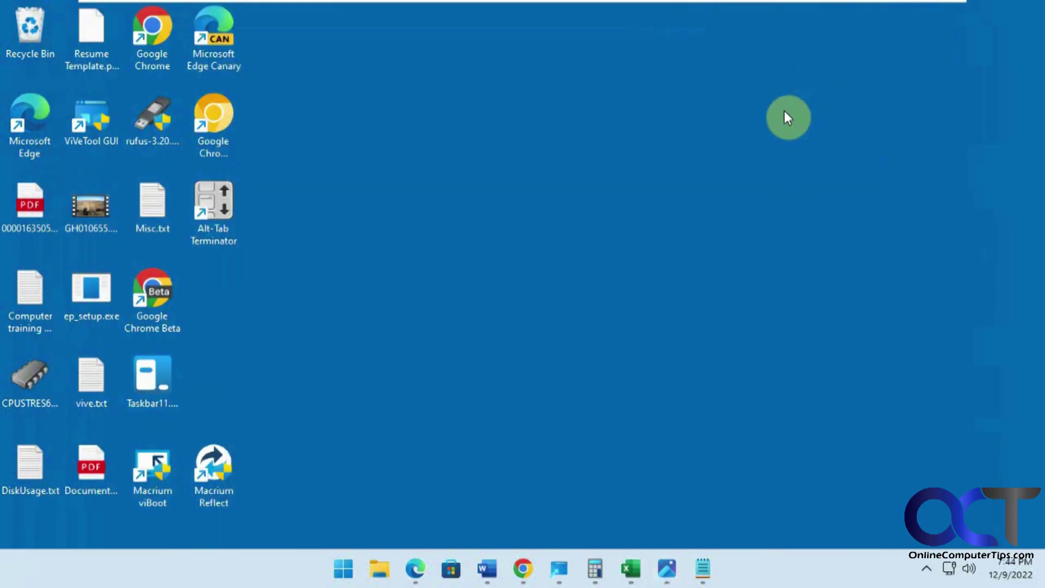
Switch to the Financial Sample.xlsx Excel window, minimize it, and check the hidden tray icons.
key("alt+Tab")
key("Tab")
key("Tab")
key("Tab")
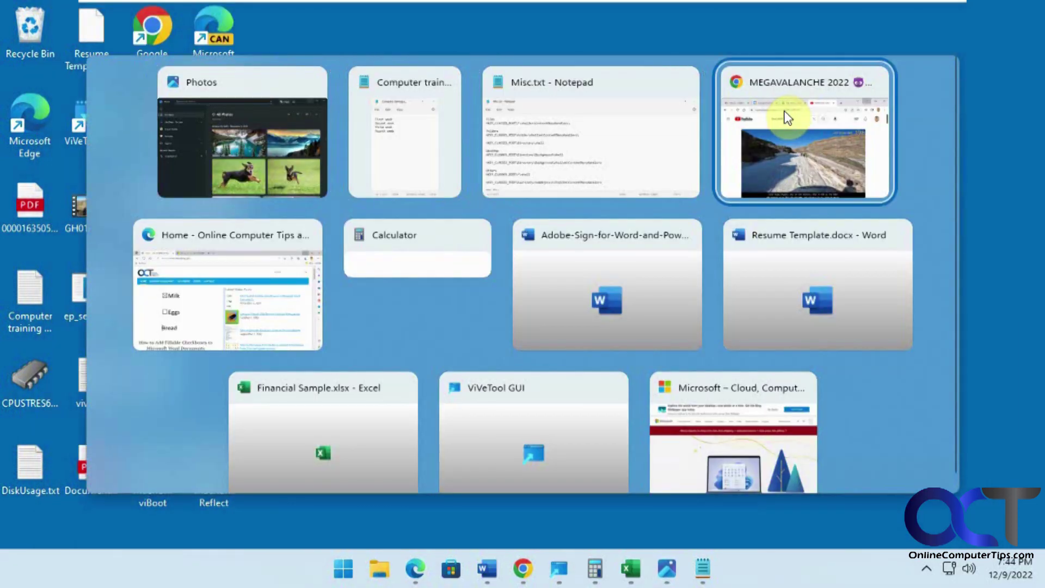
key("Tab")
key("Tab")
key("Tab")
key("Tab")
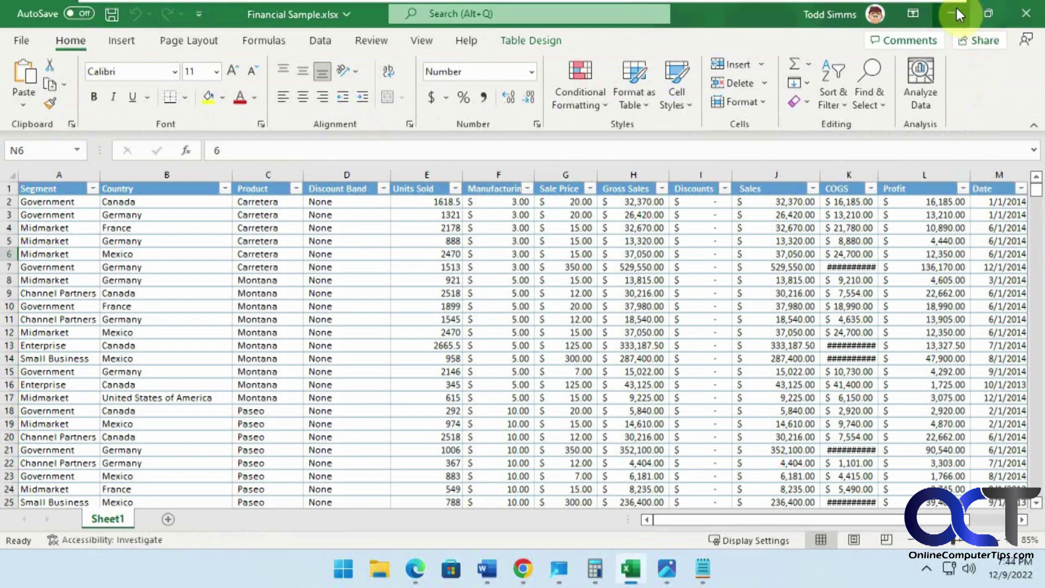
left_click(956, 9)
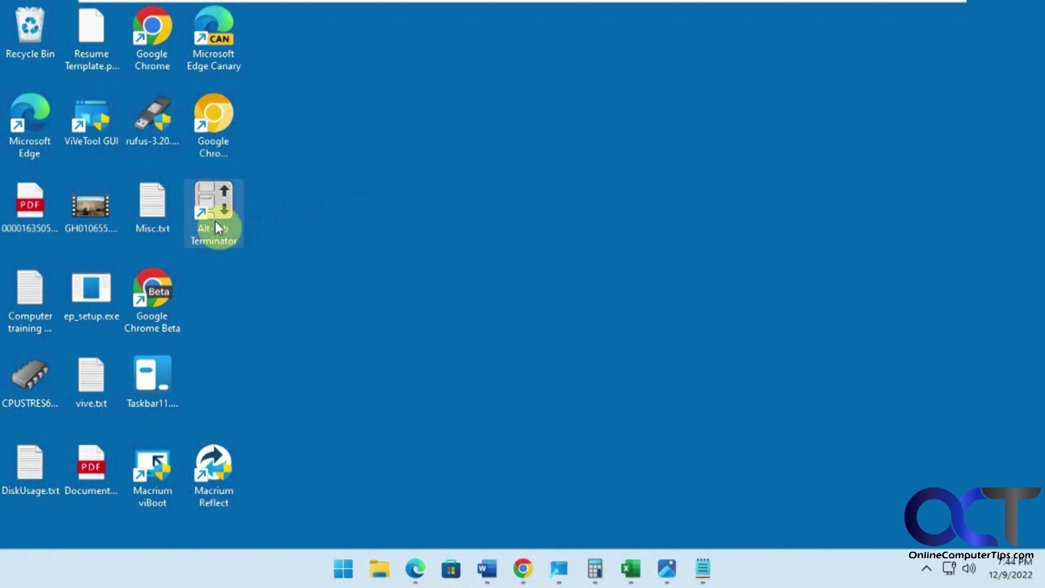
left_click(926, 569)
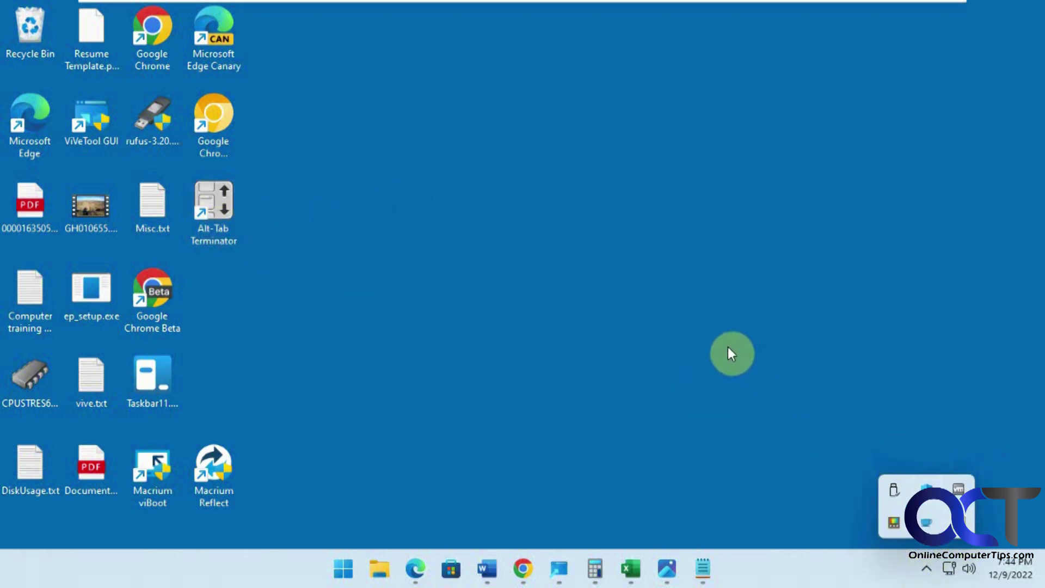
left_click(652, 336)
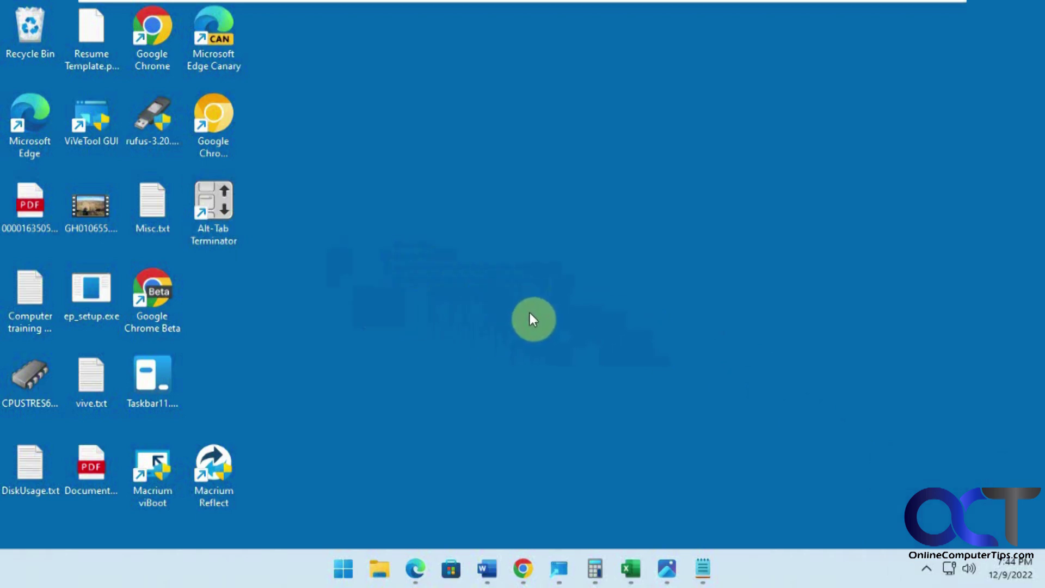
Preview the Word, Calculator, Edge and Excel windows, then switch to MEGAVALANCHE 2022 in Chrome.
key("alt+Tab")
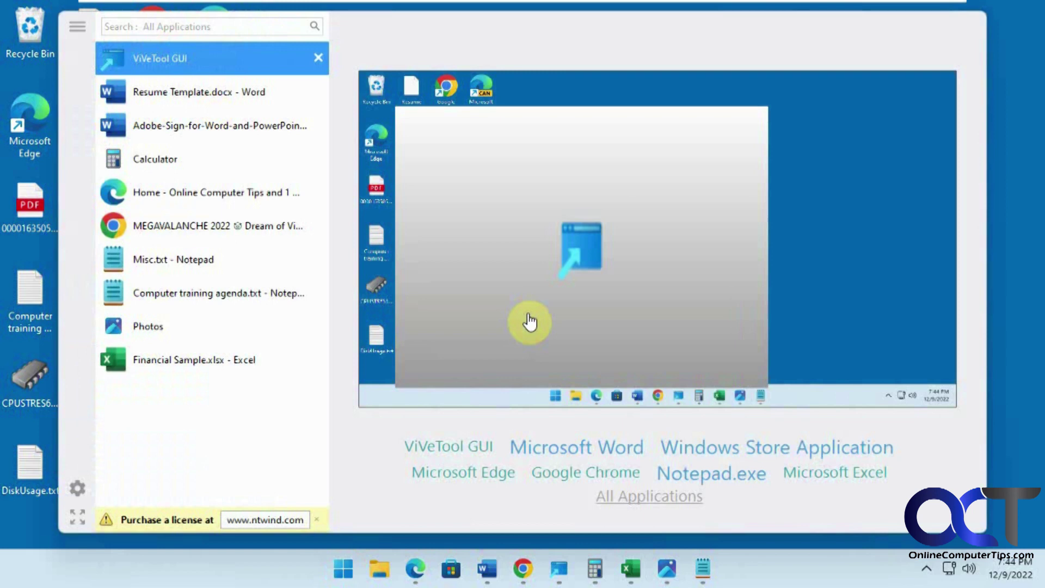
key("alt+Tab")
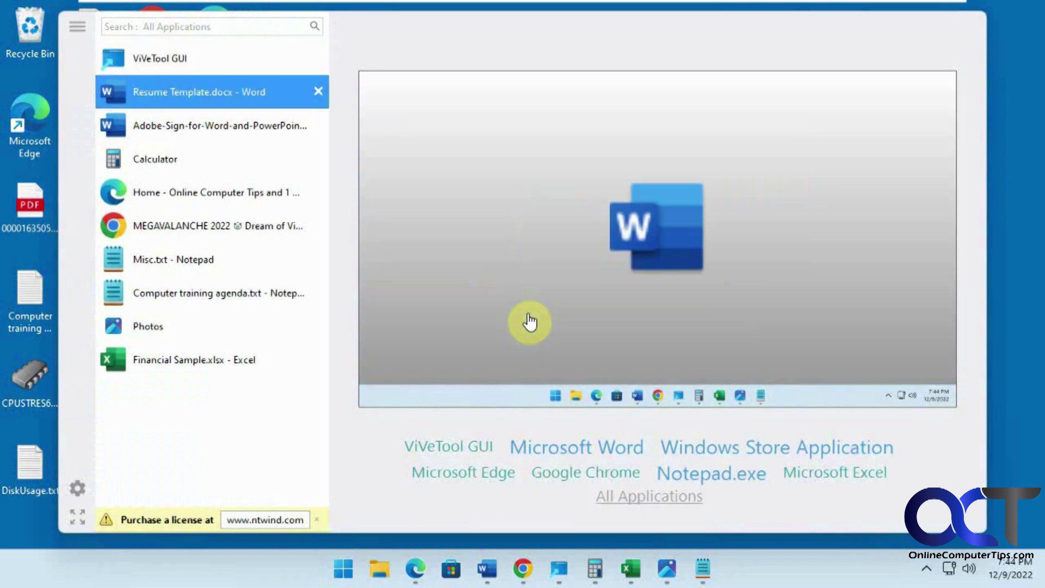
key("alt+Tab")
key("alt+Tab")
key("alt+Tab")
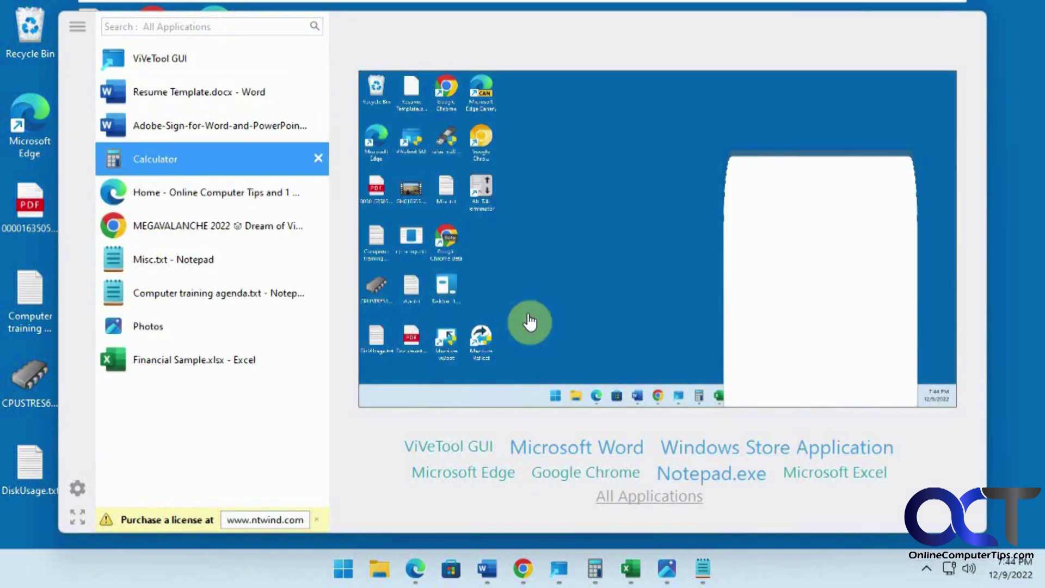
key("alt+Tab")
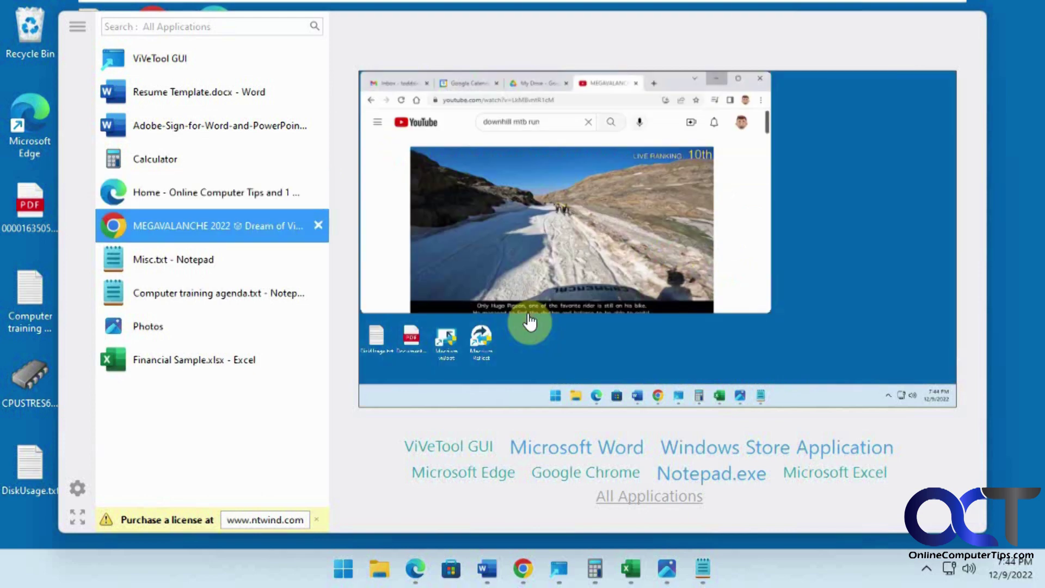
key("alt+Tab")
key("alt+Tab")
key("alt+Tab")
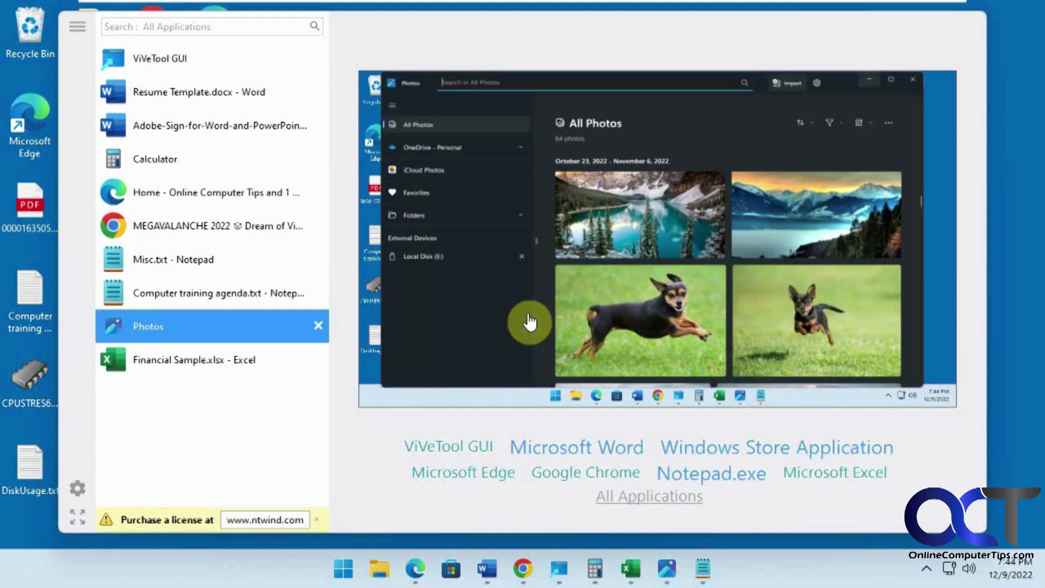
key("alt+Tab")
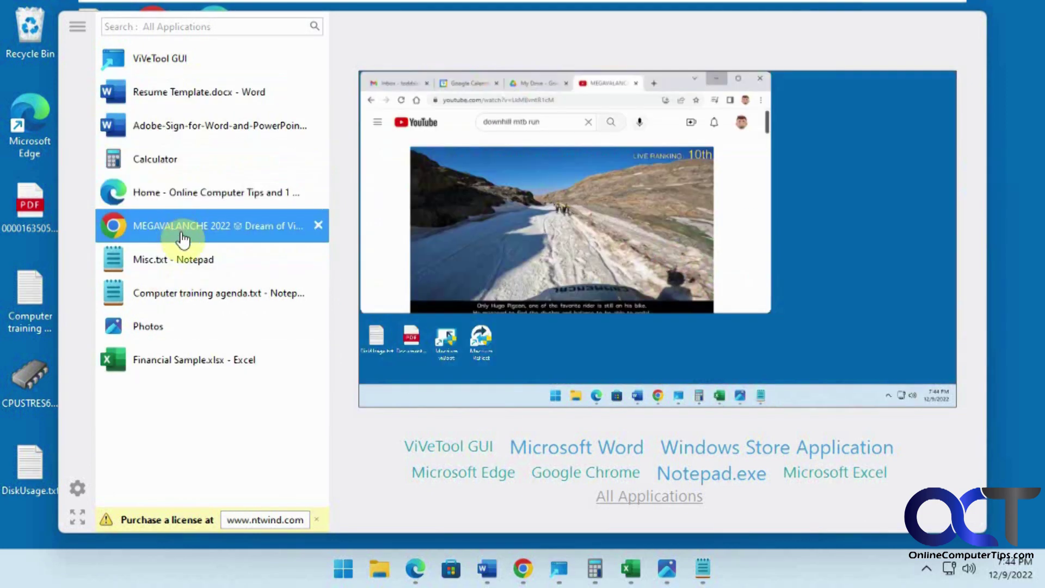
left_click(181, 227)
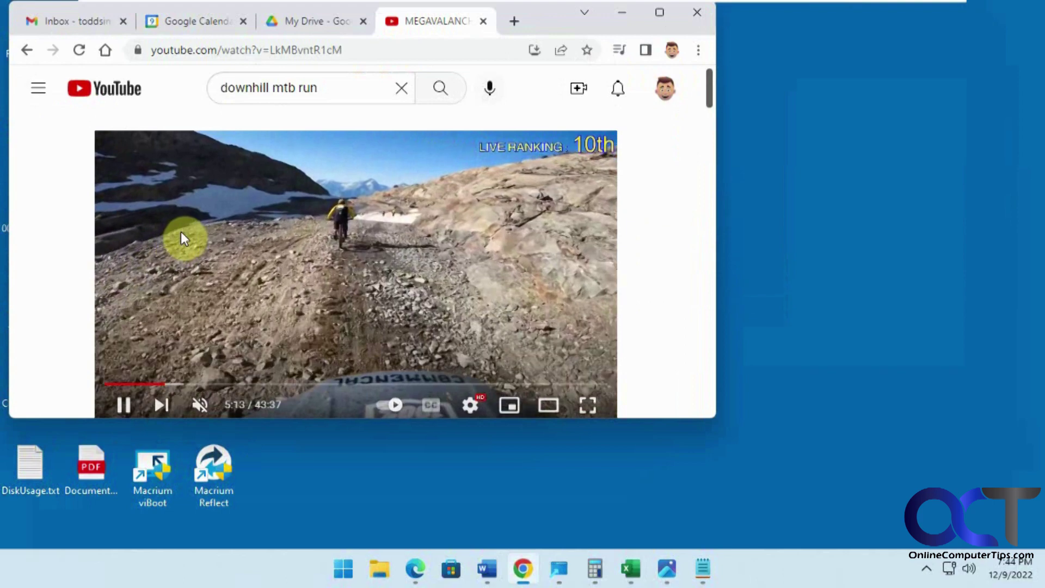
Reopen the switcher and show the action menu for the Misc.txt - Notepad window.
key("alt+Tab")
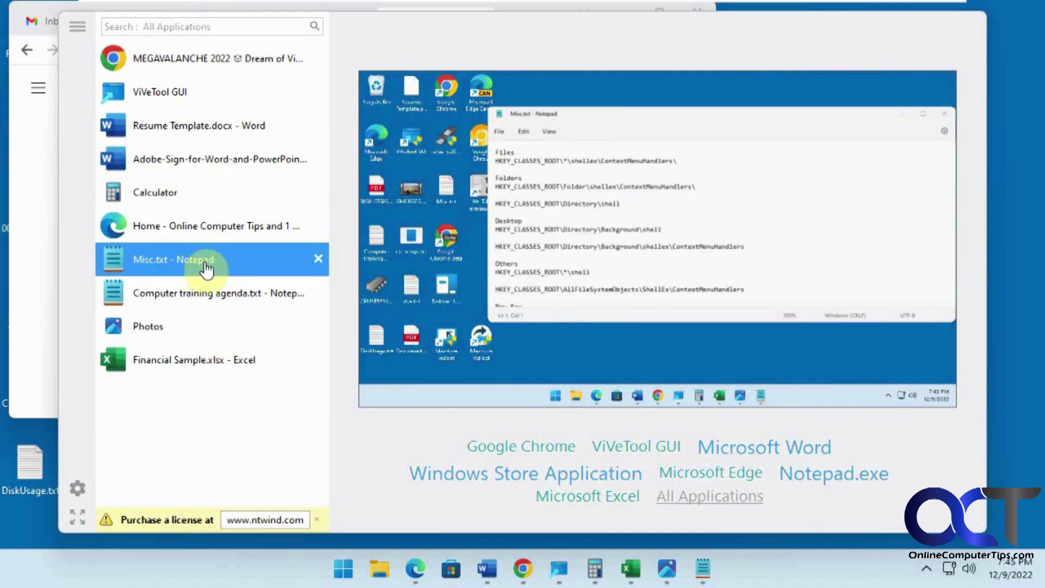
right_click(206, 268)
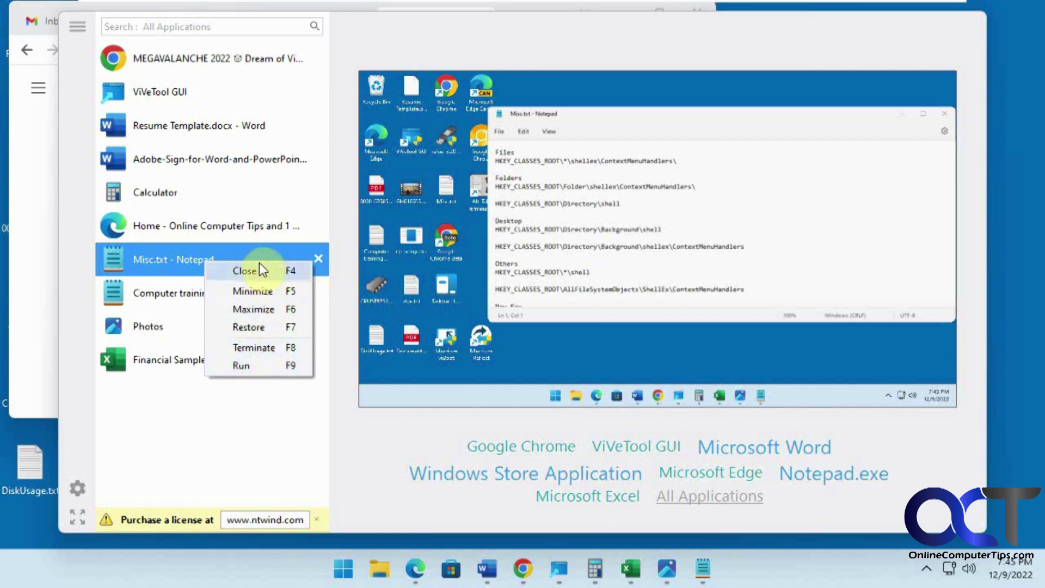
Launch a new Notepad instance with Run, then switch to the Photos window.
left_click(252, 367)
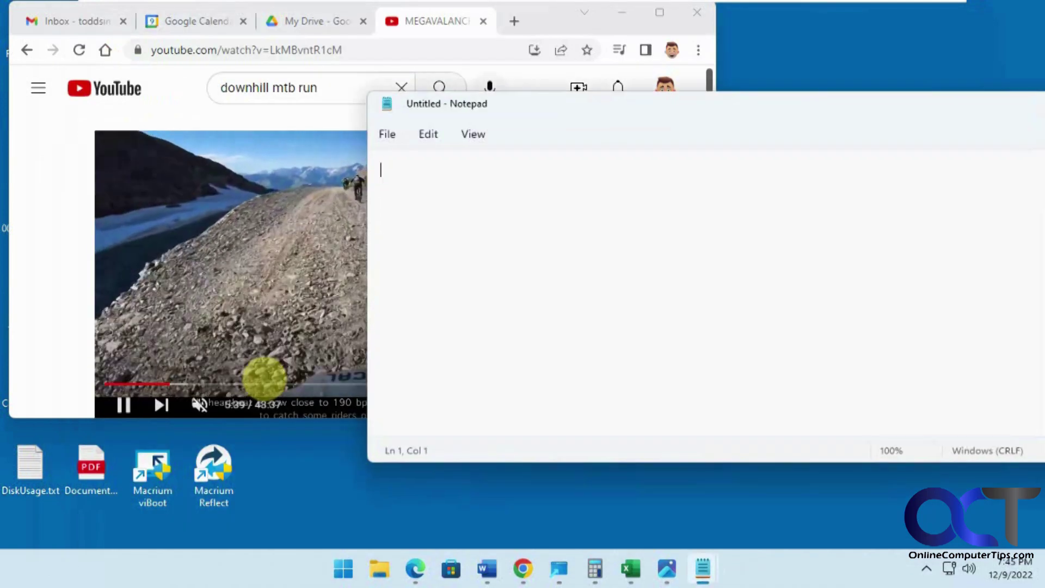
key("alt+Tab")
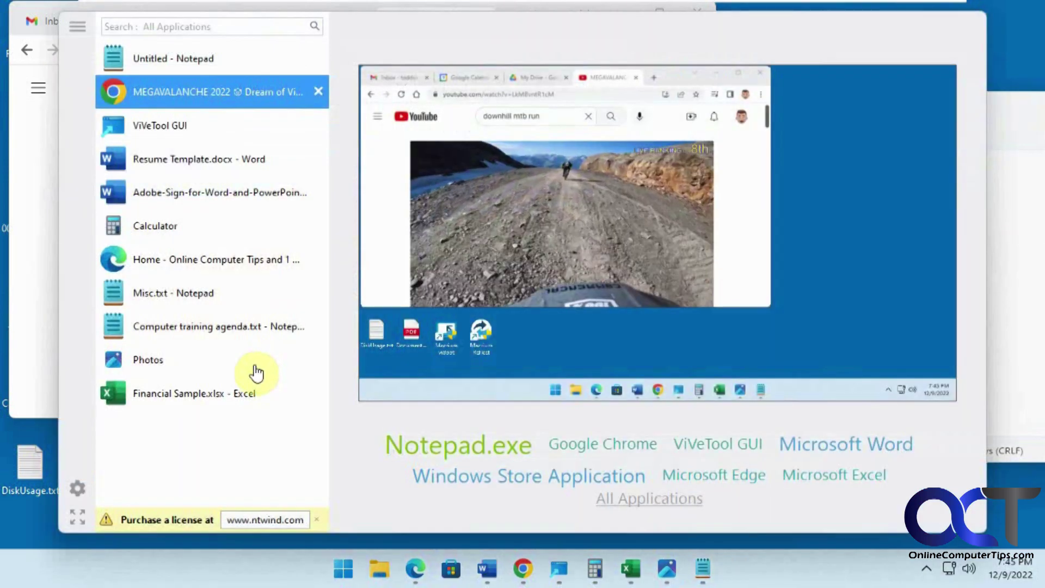
left_click(255, 373)
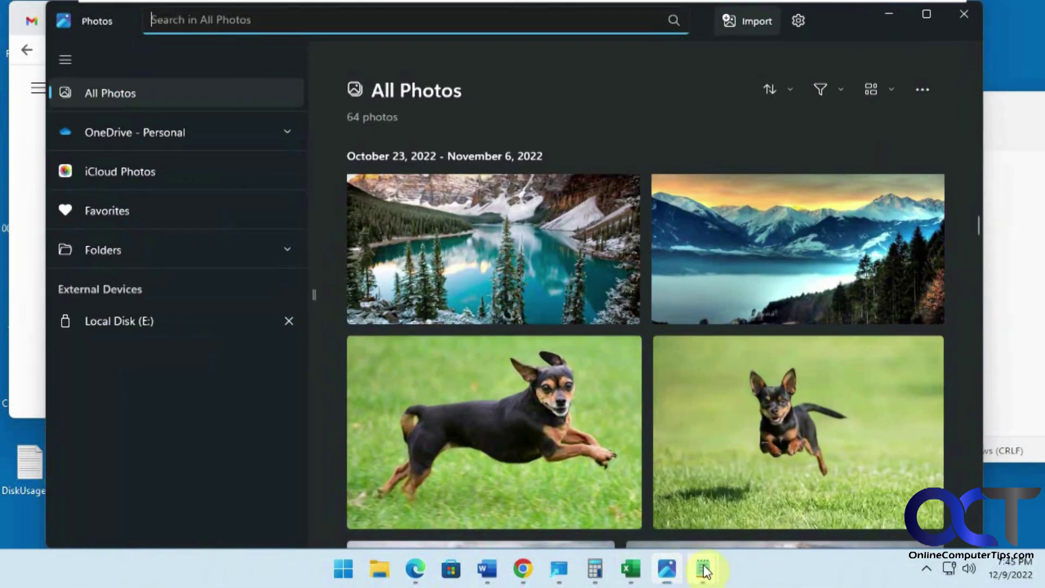
Bring the Untitled Notepad window forward from its taskbar preview and reopen the switcher.
mouse_move(700, 553)
left_click(829, 493)
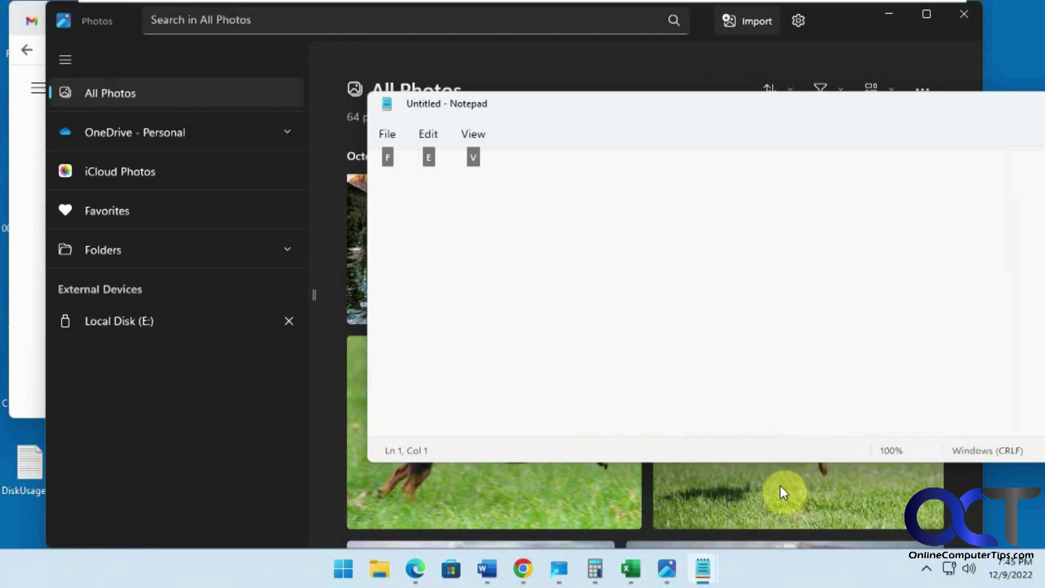
key("alt+Tab")
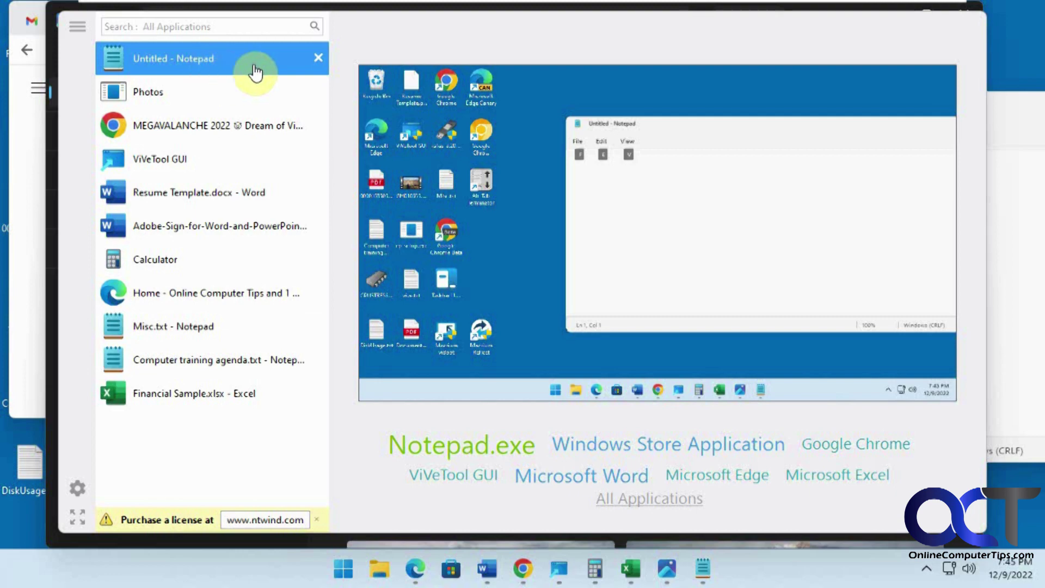
Close Untitled Notepad and filter the list by Notepad, Word, Edge, Excel, Chrome, then Word.
left_click(317, 57)
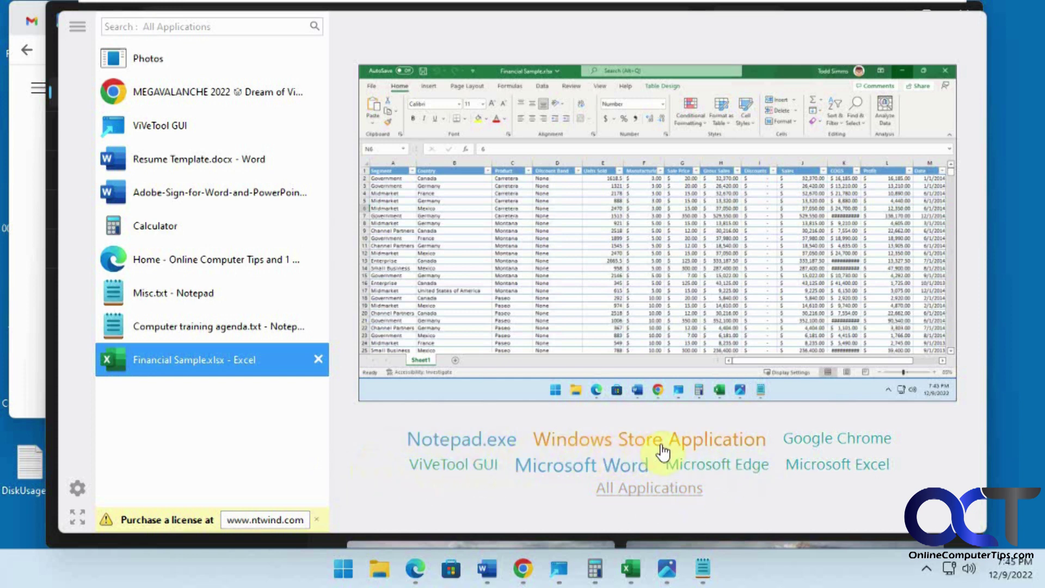
left_click(486, 448)
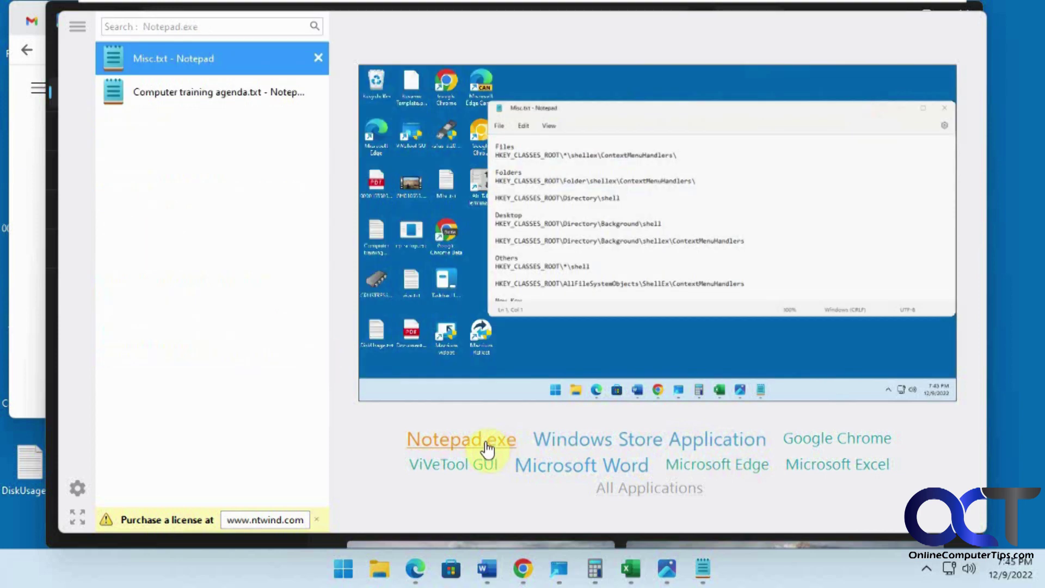
left_click(559, 468)
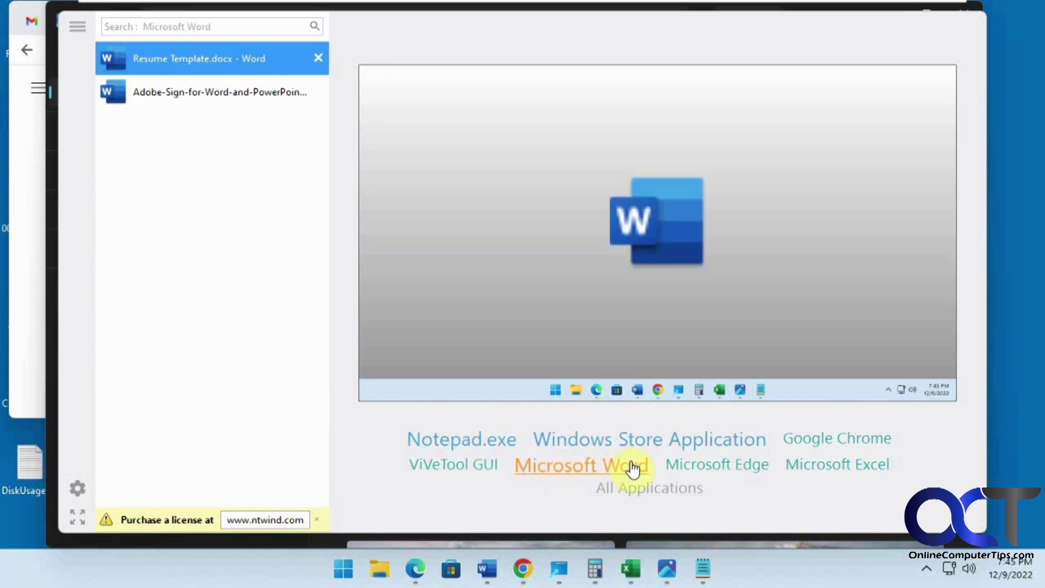
left_click(704, 467)
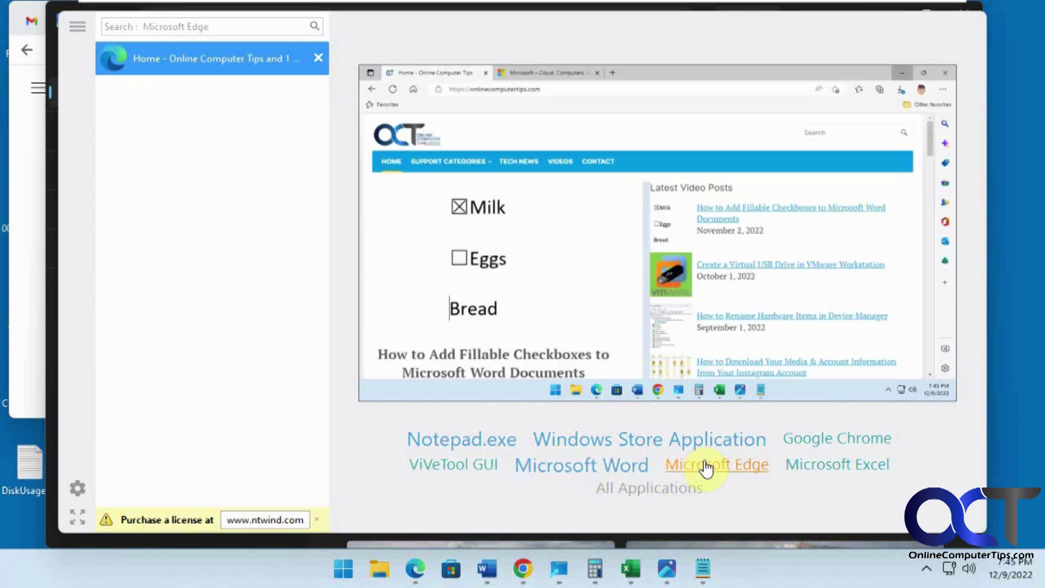
left_click(820, 467)
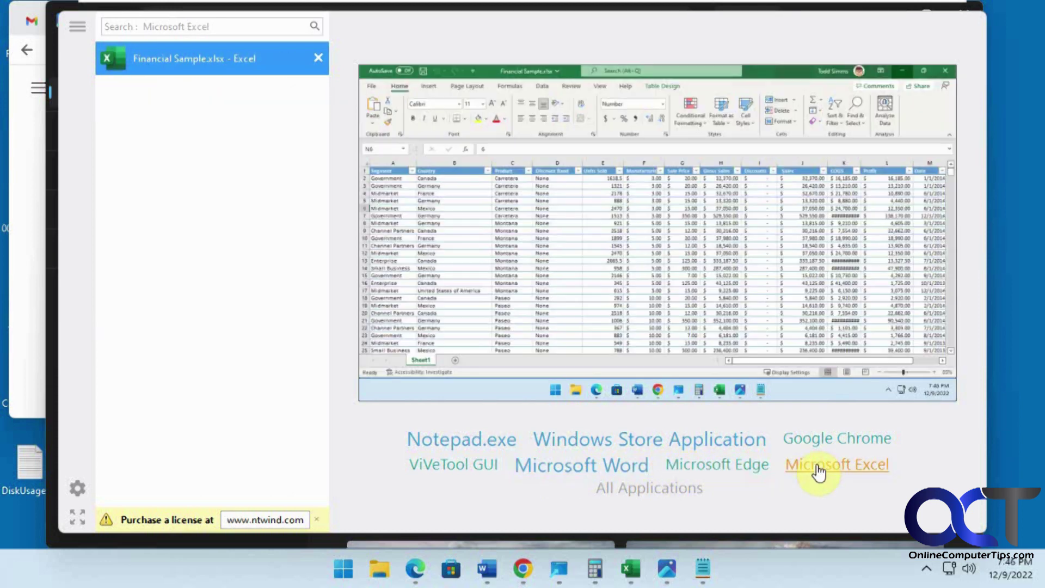
left_click(822, 444)
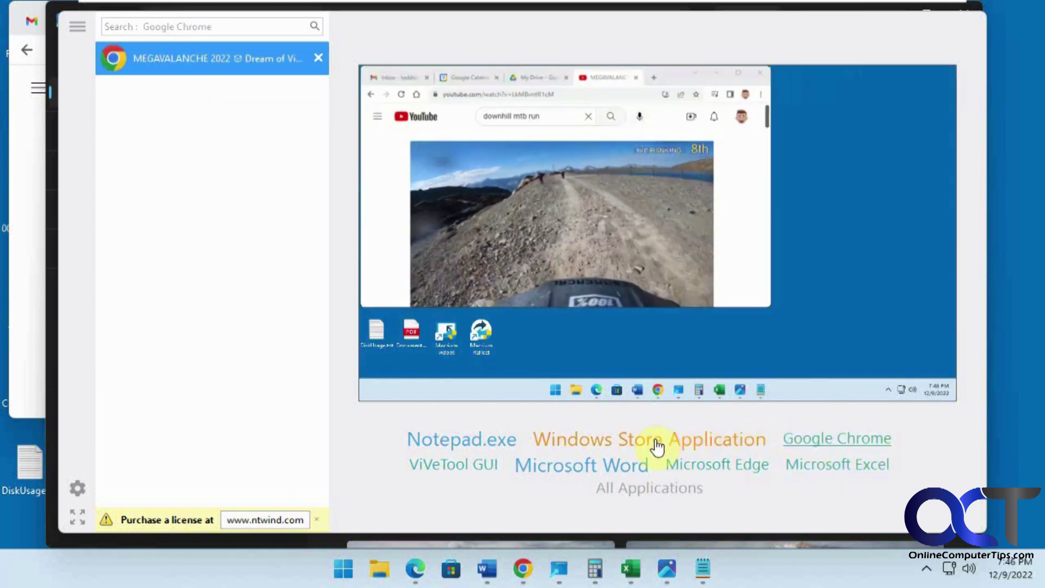
left_click(607, 466)
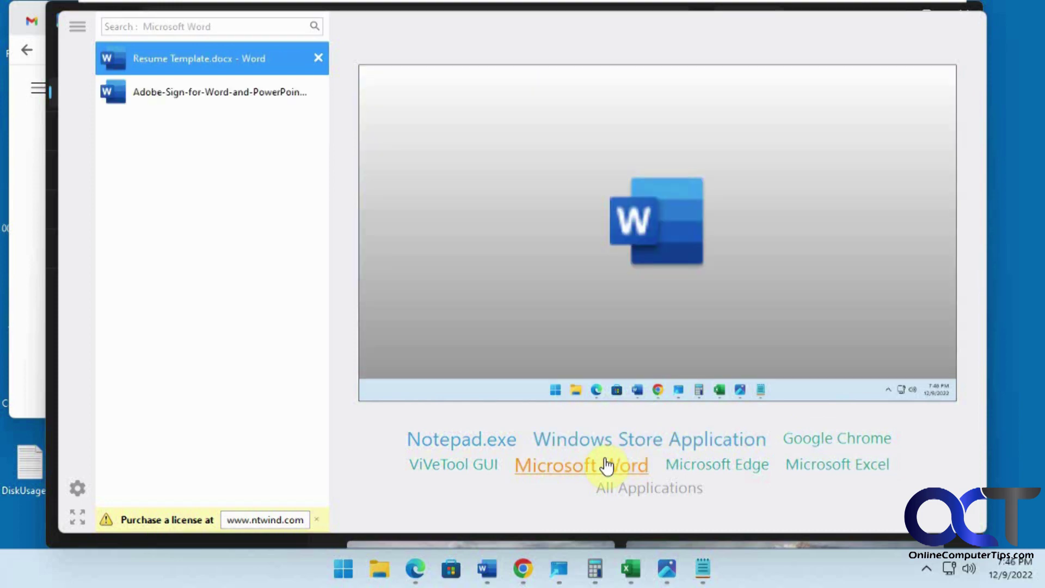
Open the Adobe-Sign Word document and apply its Adobe Acrobat Sign add-in update.
key("Return")
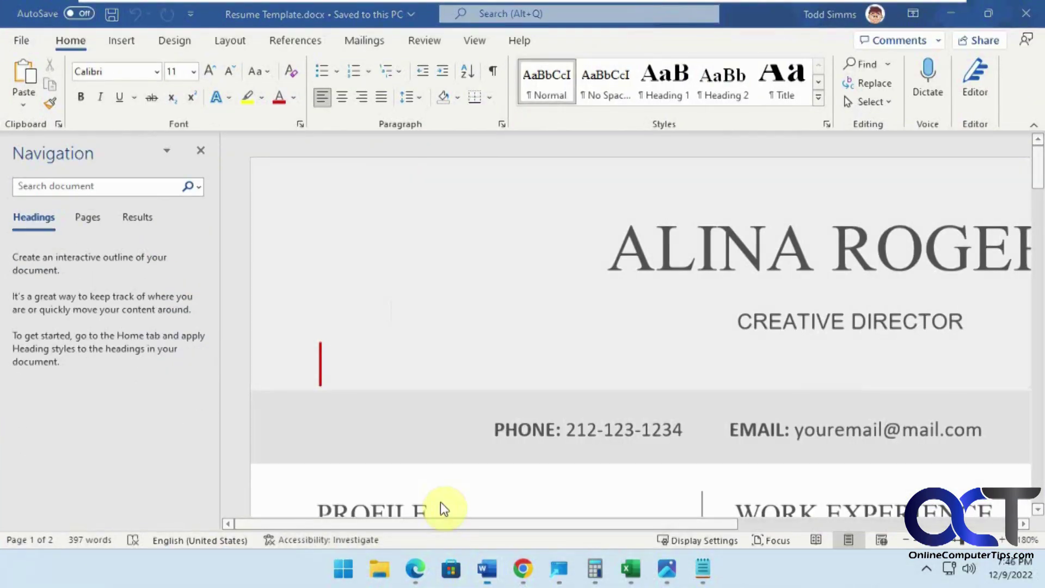
left_click(440, 502)
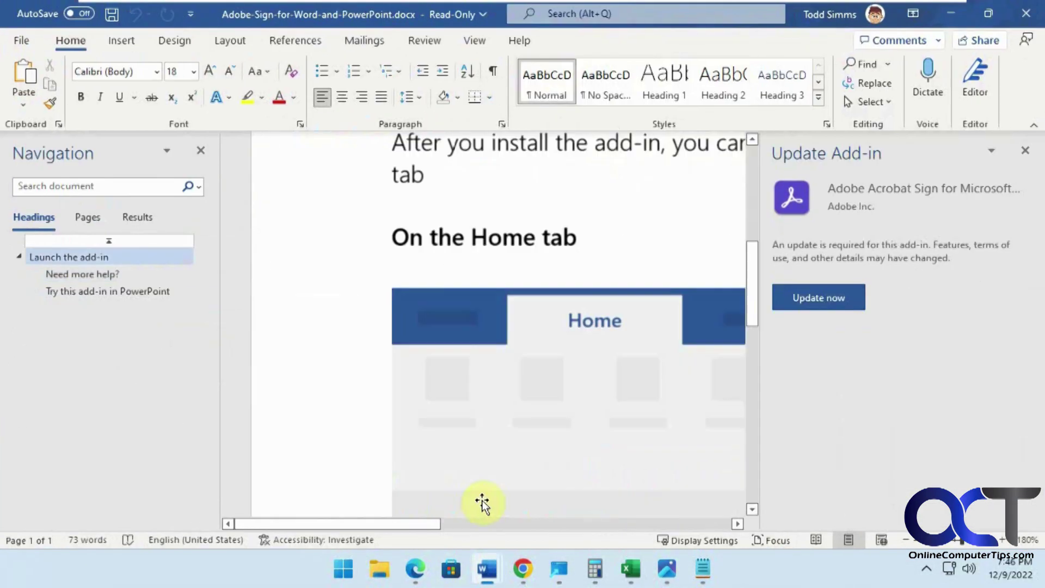
left_click(866, 306)
left_click(1026, 150)
Bring the Resume Template document to the front and reopen the switcher.
mouse_move(488, 581)
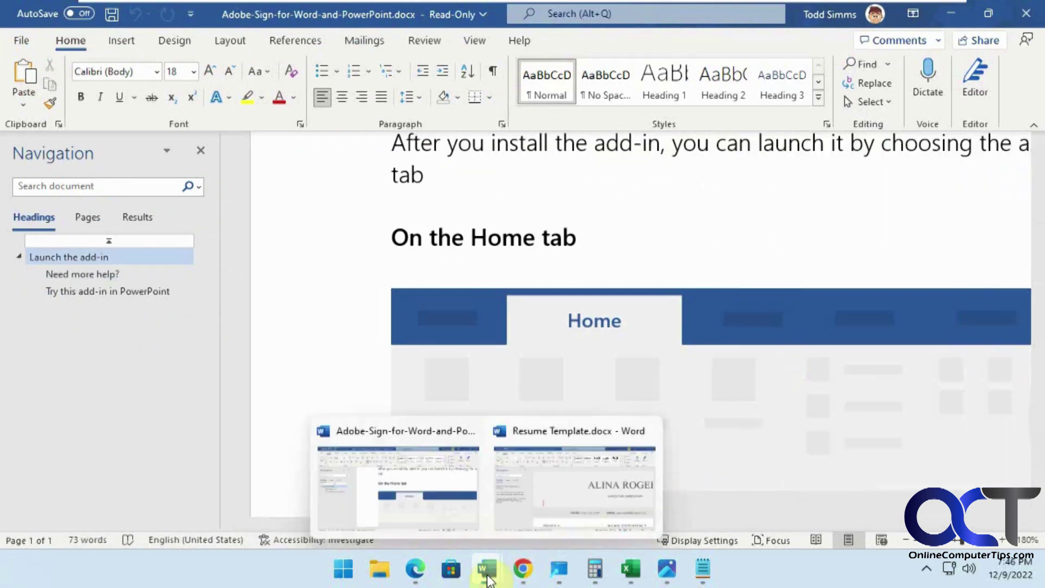
left_click(588, 474)
key("alt+Tab")
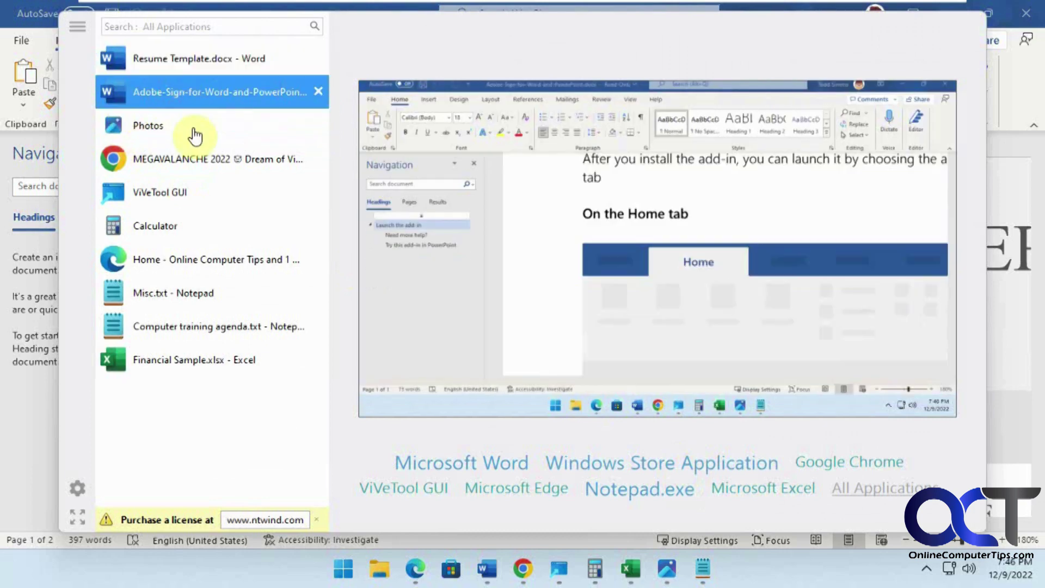
Open Alt-Tab Terminator's Settings from the gear icon, showing the General options.
left_click(77, 490)
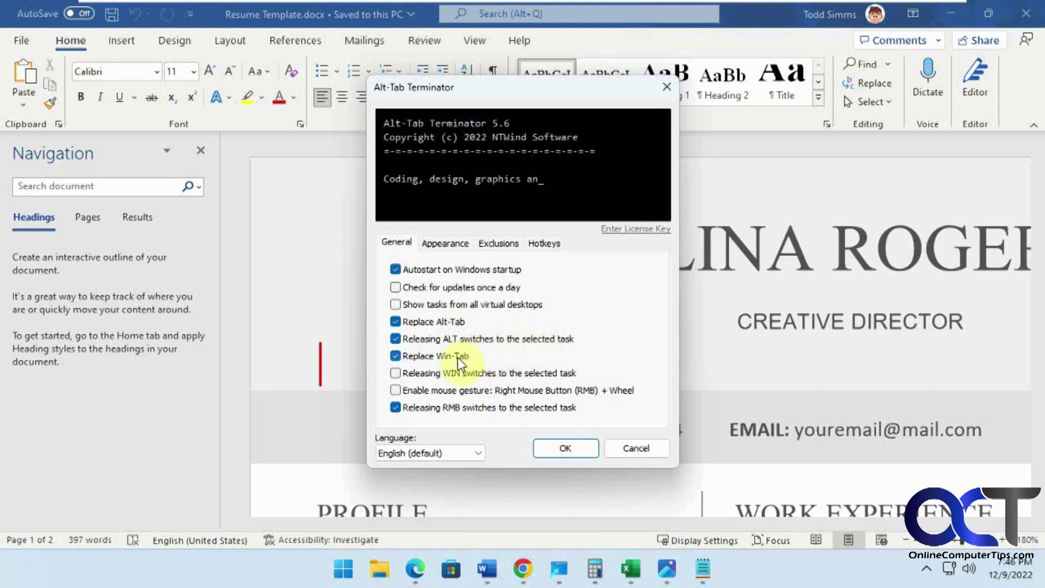
Browse the Appearance, Exclusions, Hotkeys and General pages, confirm with OK, and reopen the switcher.
left_click(446, 243)
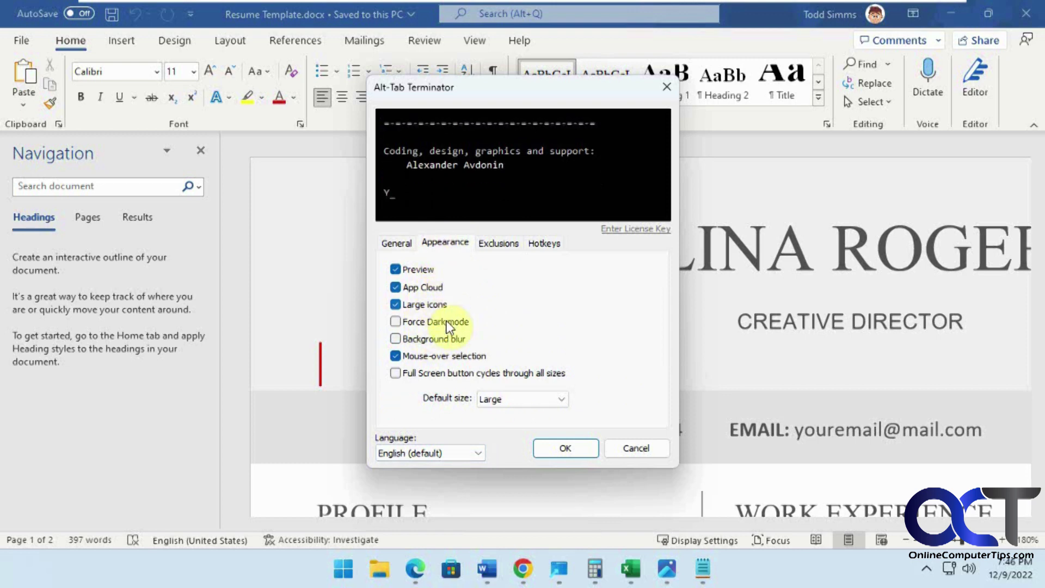
left_click(489, 240)
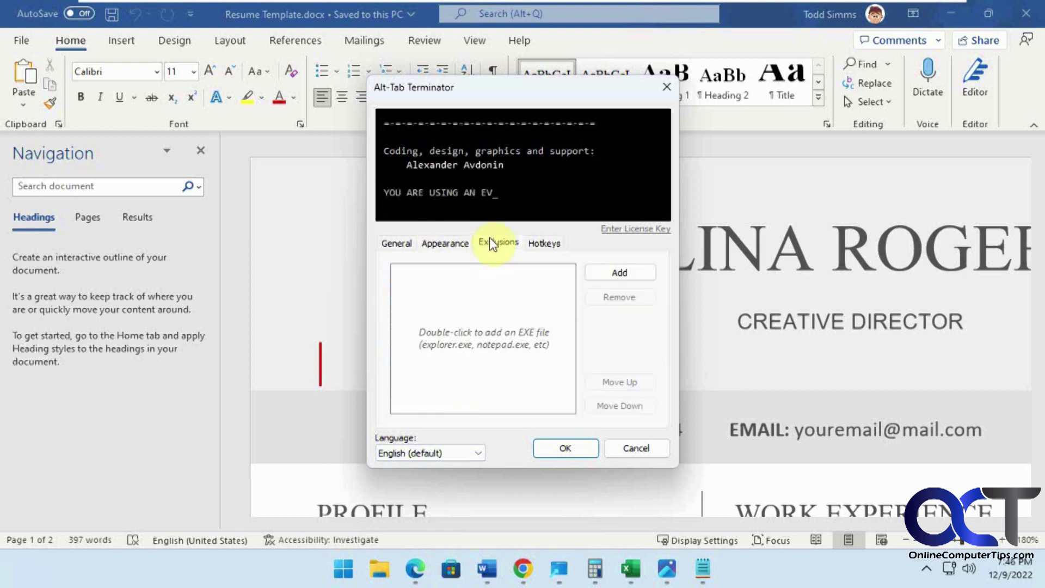
left_click(534, 245)
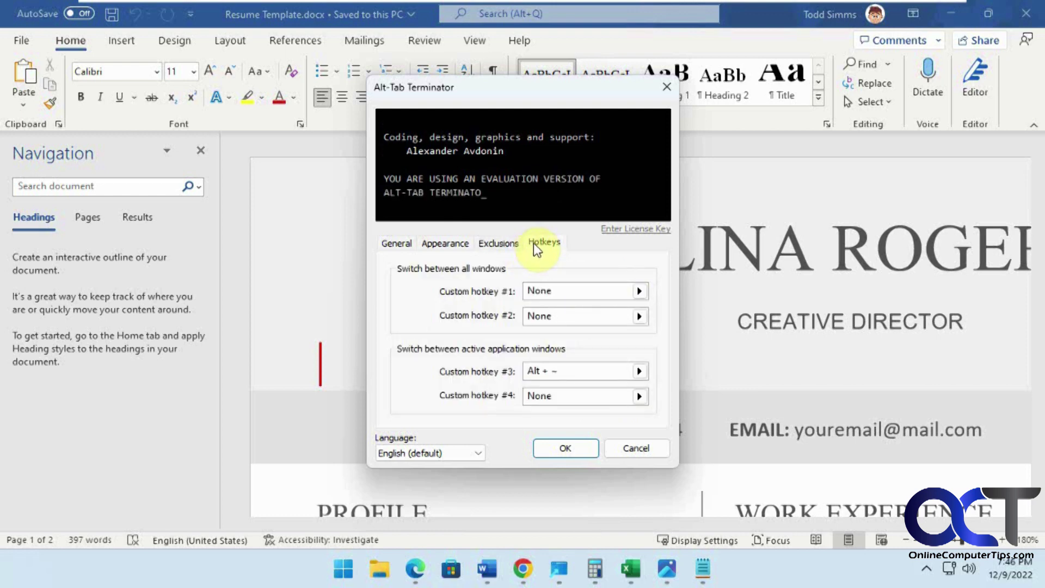
left_click(413, 242)
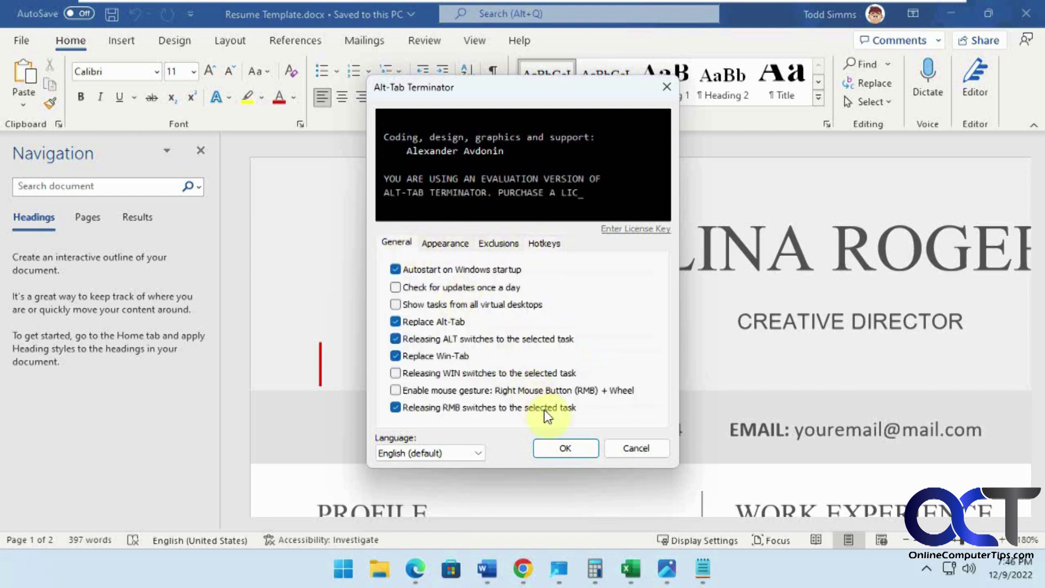
left_click(566, 448)
key("alt+Tab")
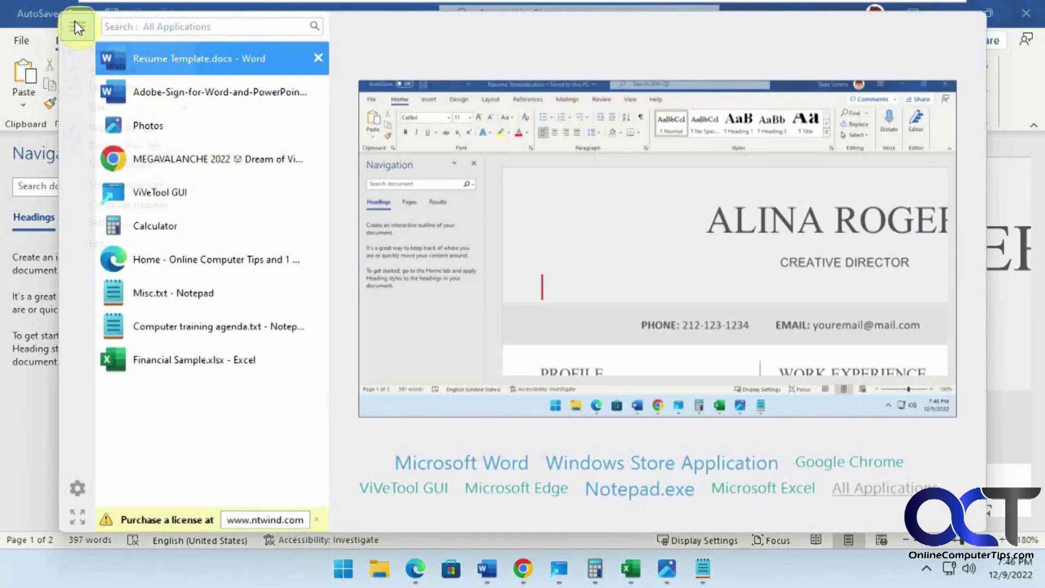
Shrink the switcher to the Small size from the options menu.
left_click(77, 26)
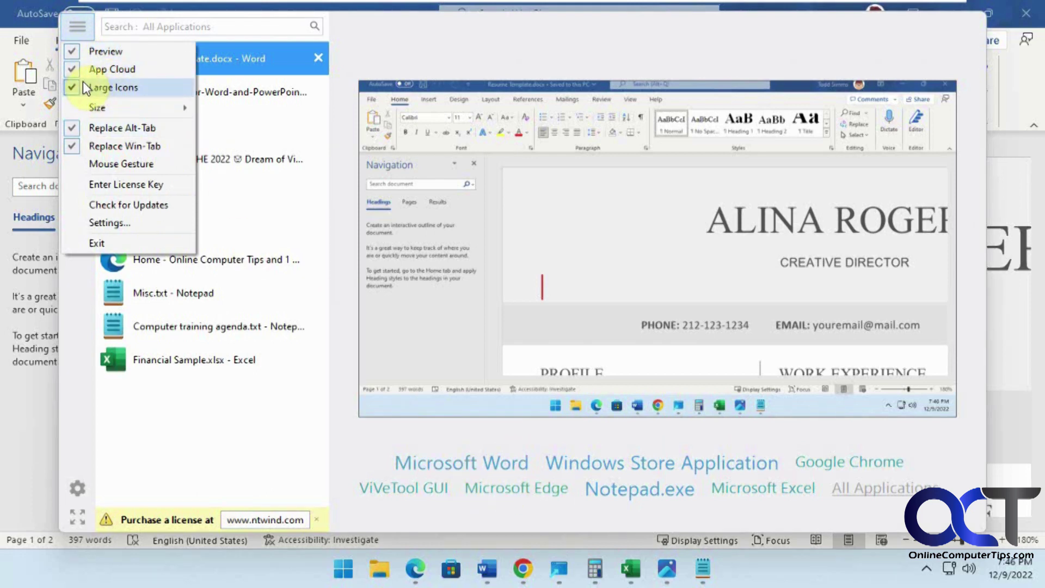
mouse_move(120, 103)
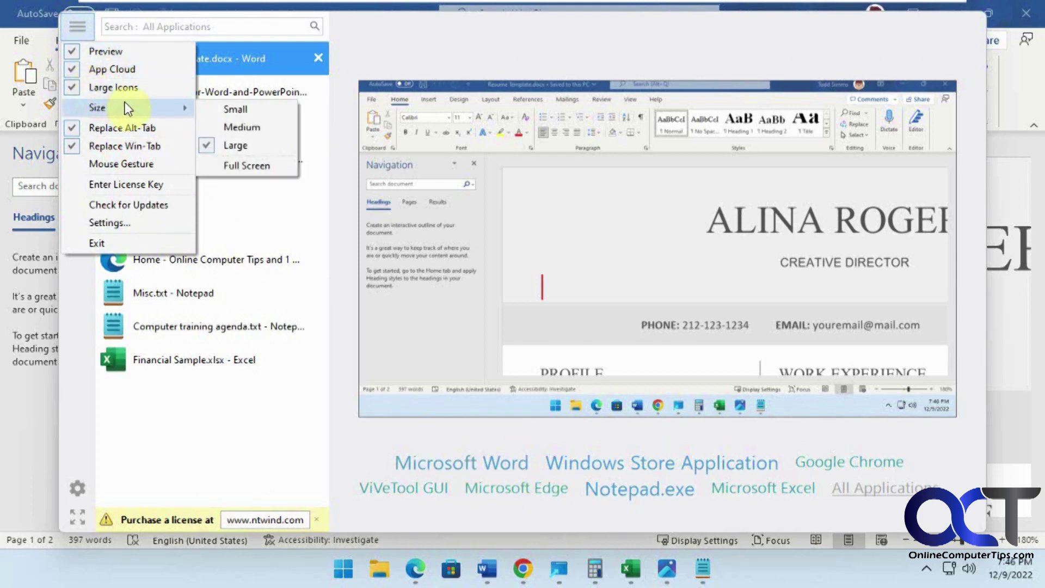
left_click(221, 109)
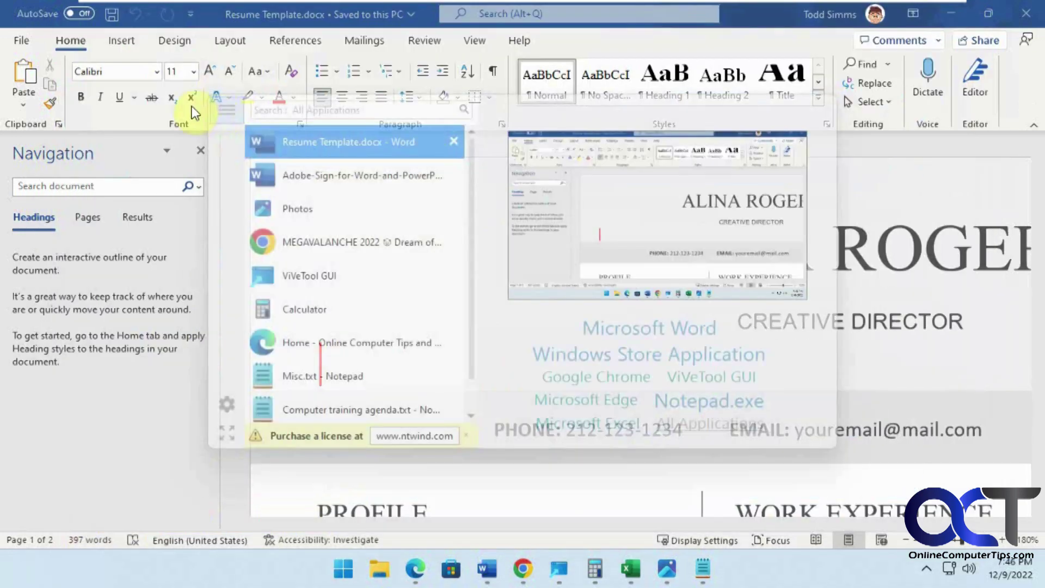
Restore the switcher to a larger size and open the Settings window.
left_click(226, 113)
mouse_move(303, 194)
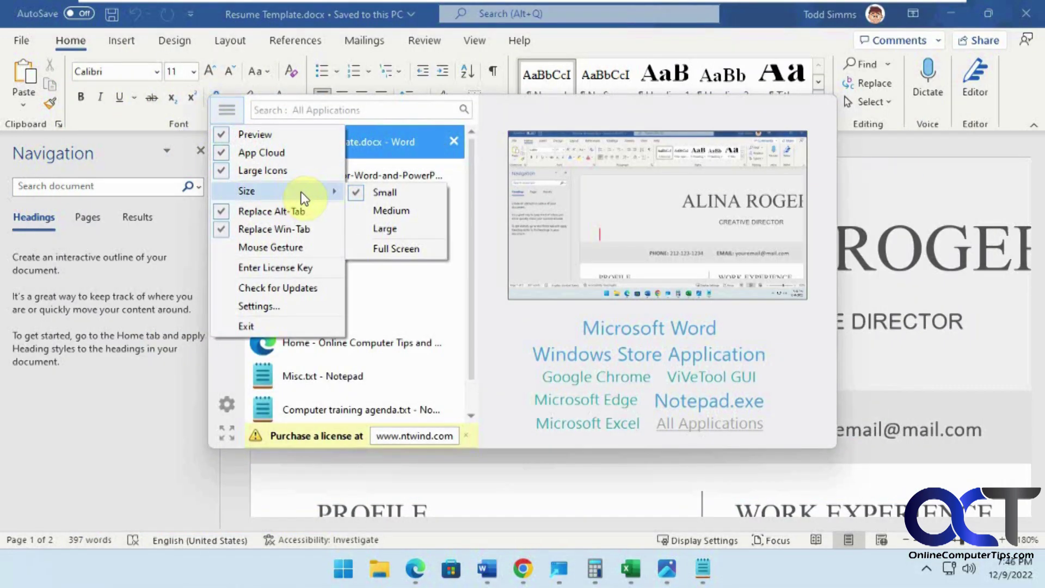
left_click(393, 243)
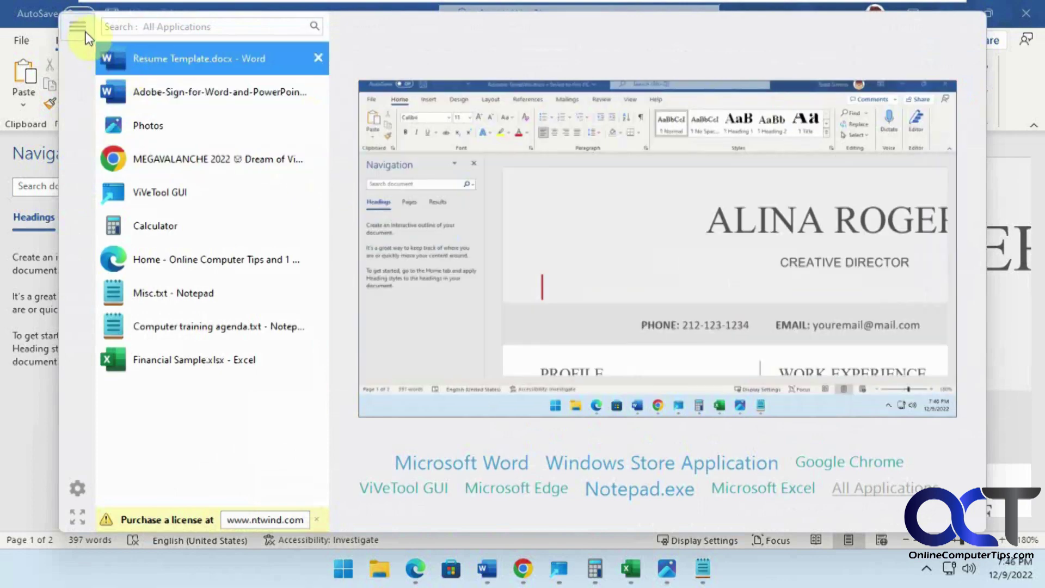
left_click(77, 28)
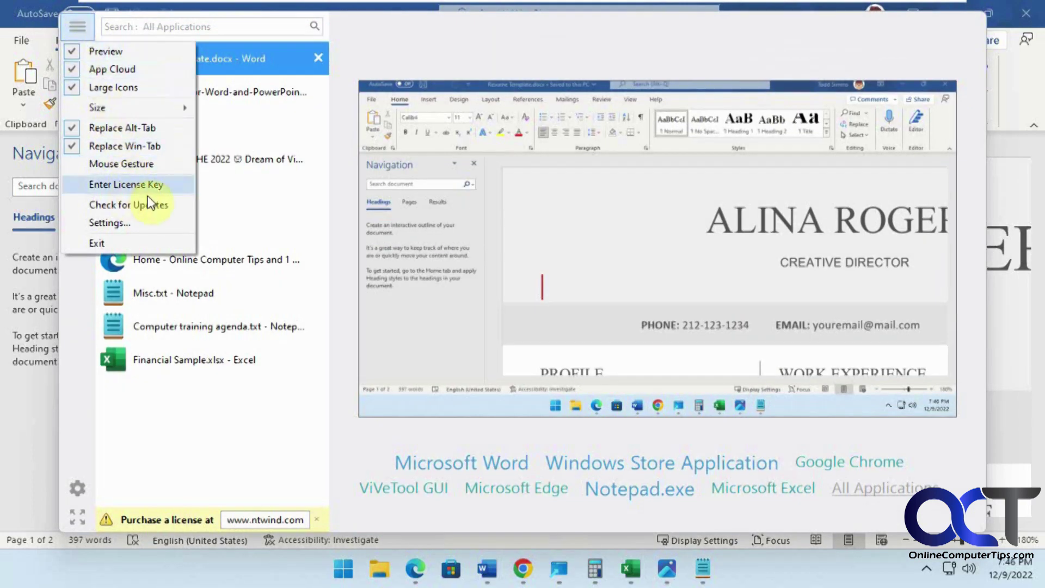
left_click(133, 224)
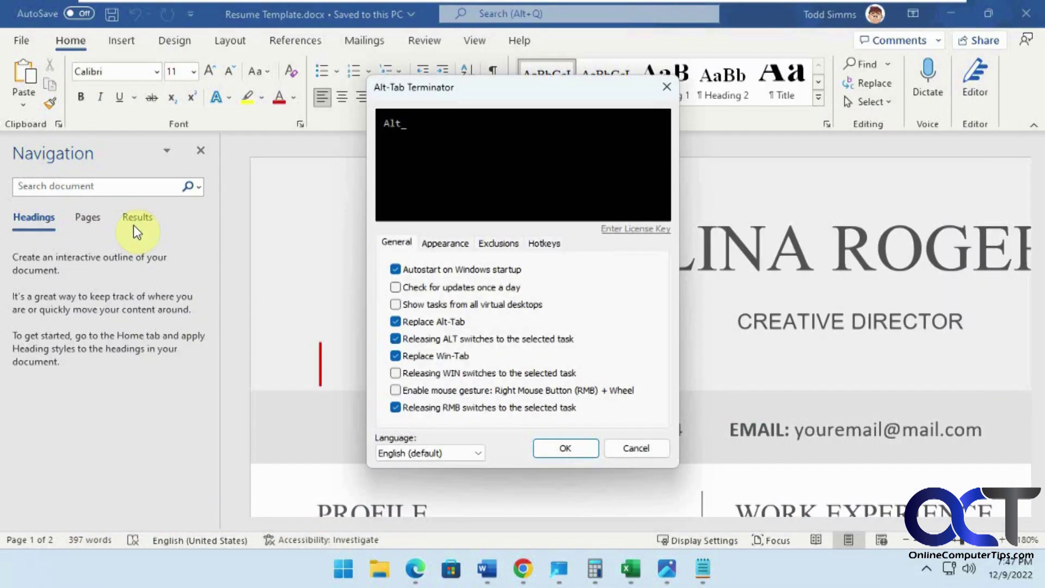
Close the settings dialog with OK.
left_click(575, 455)
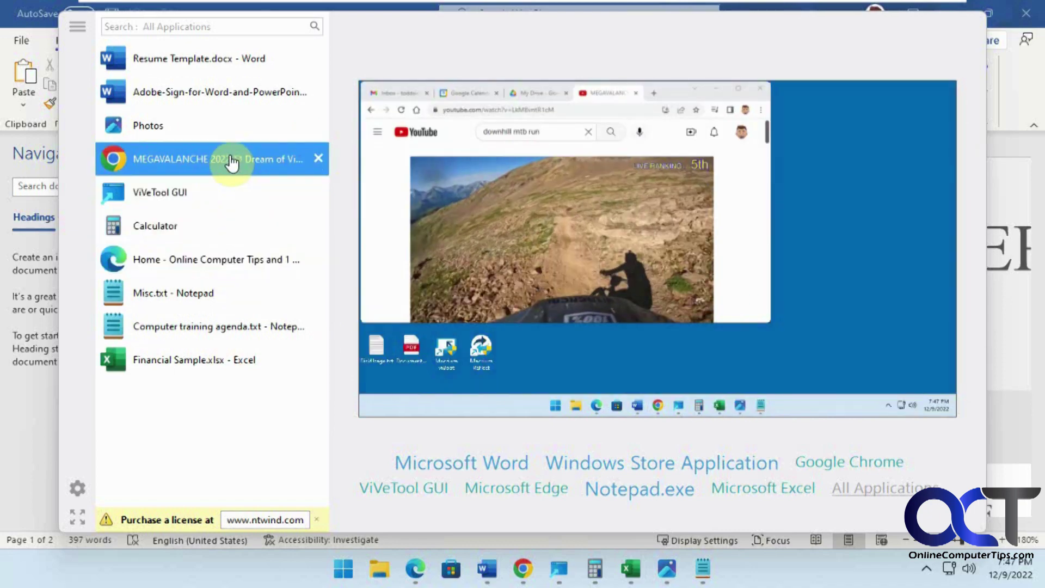
right_click(227, 160)
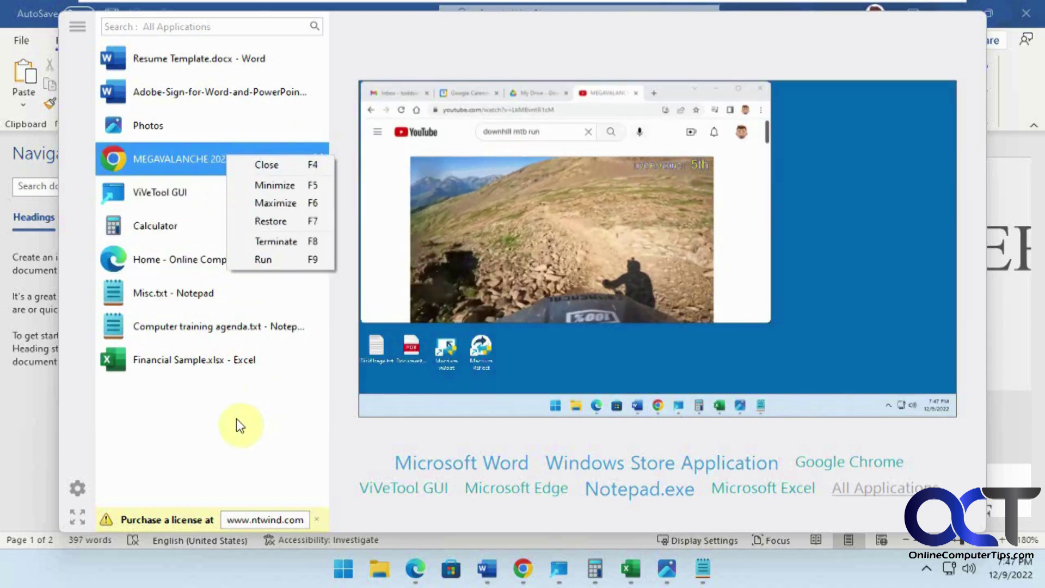
left_click(228, 403)
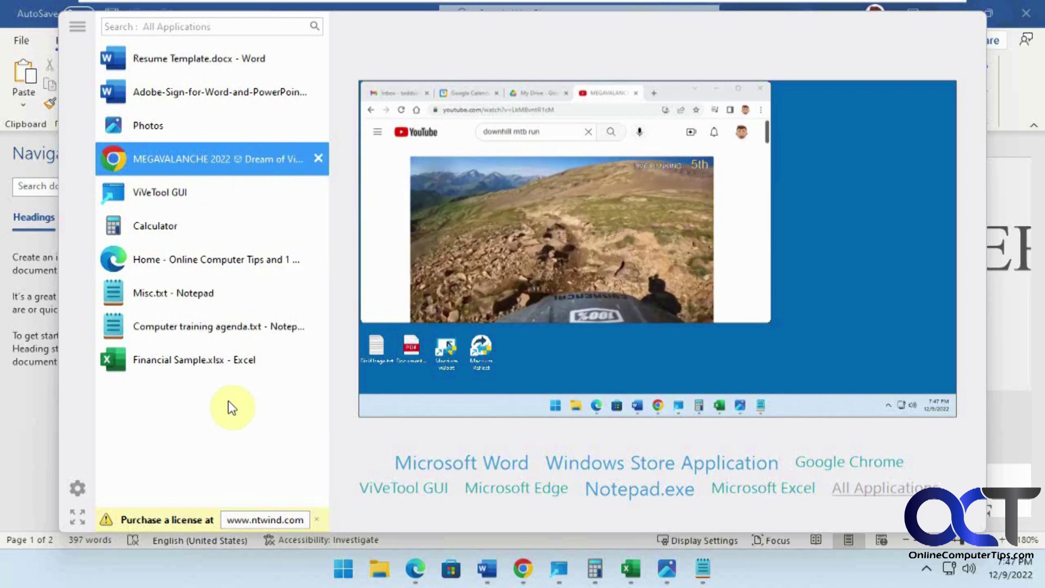